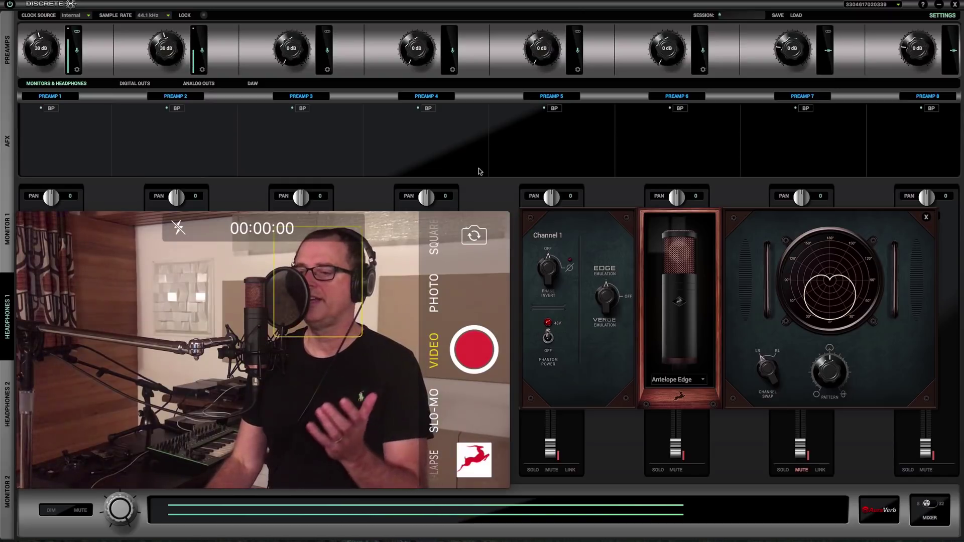
# Try the Tokyo 800T mic model on Channel 1, then return to Antelope Edge
pyautogui.click(695, 382)
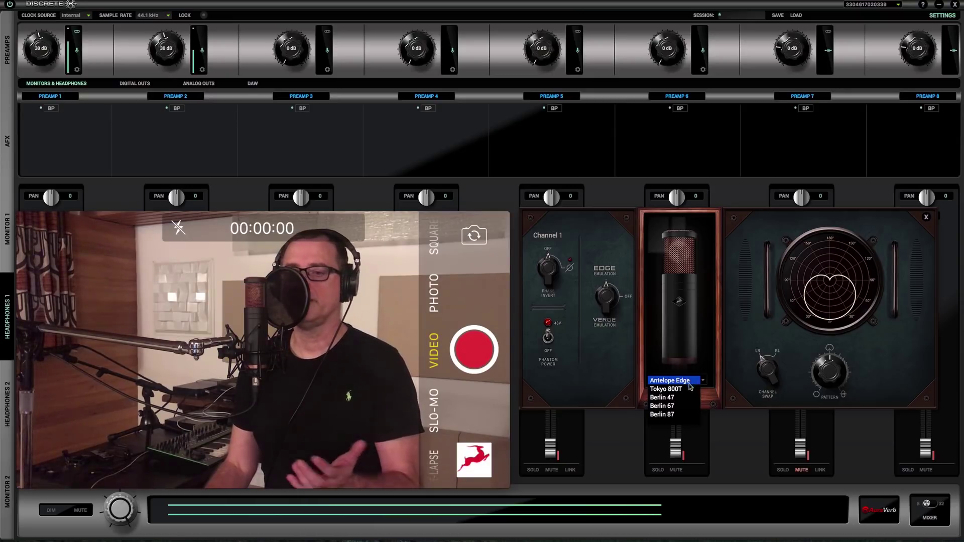
pyautogui.click(686, 390)
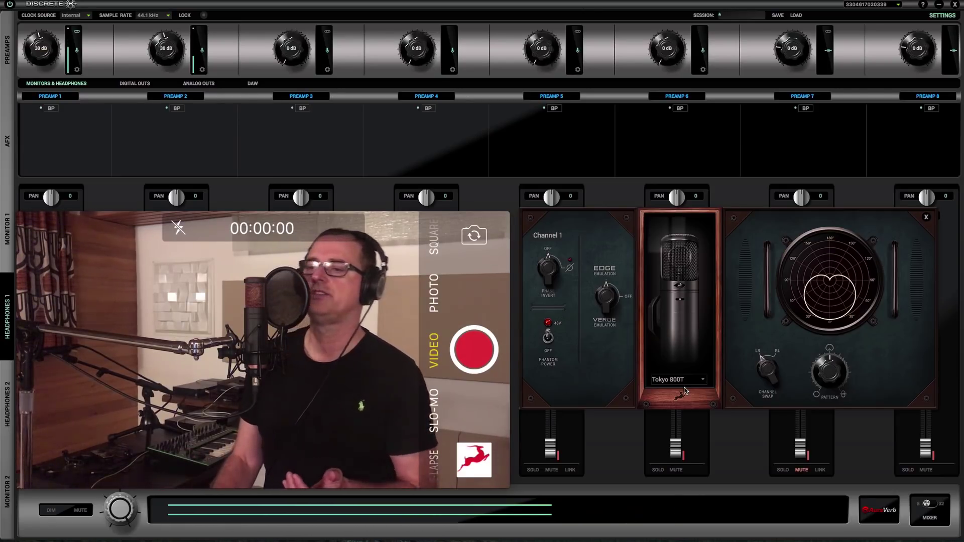
pyautogui.click(685, 381)
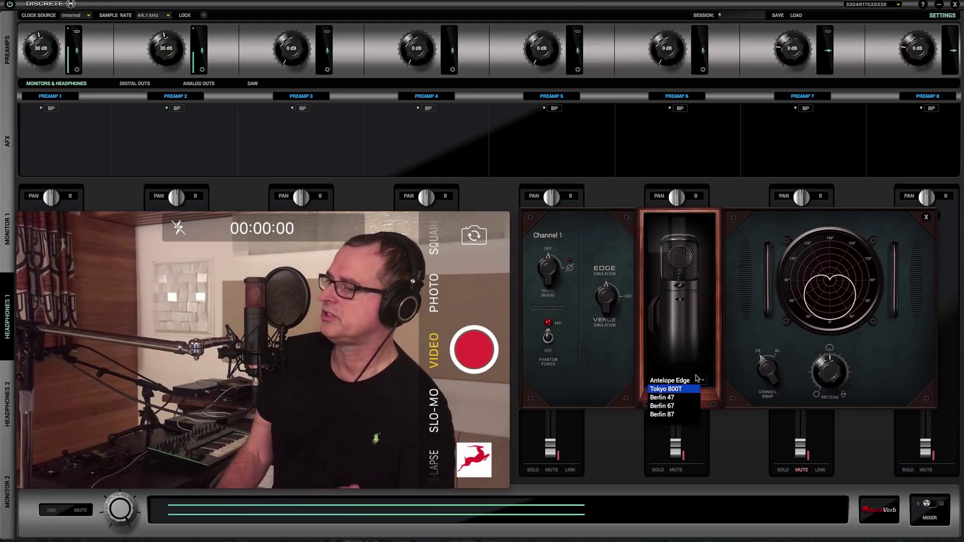
pyautogui.click(688, 382)
# Switch Channel 1's mic model to Tokyo 800T again, then to Berlin 47
pyautogui.click(685, 381)
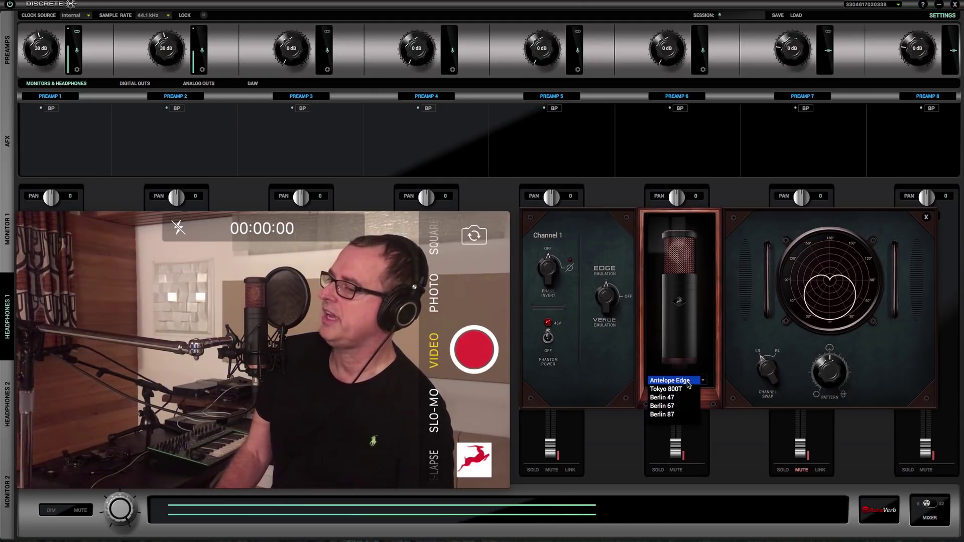
pyautogui.click(685, 389)
pyautogui.click(685, 380)
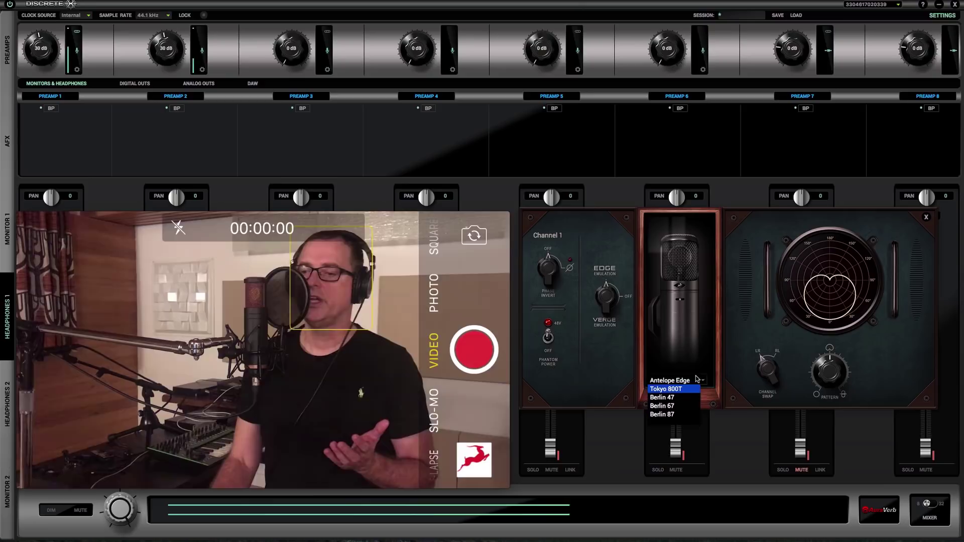
pyautogui.click(684, 398)
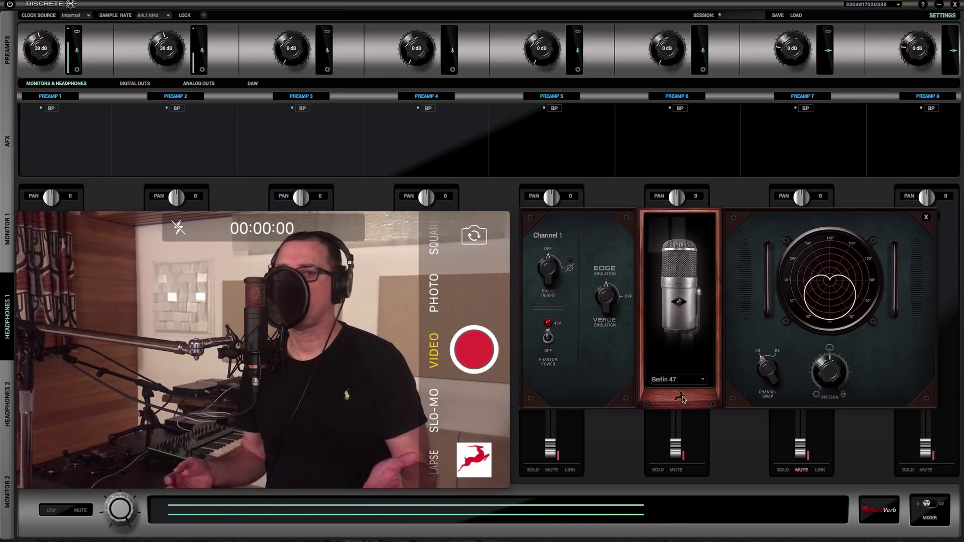
# Switch Channel 1 to Berlin 67 and turn its polar pattern toward omnidirectional
pyautogui.click(679, 380)
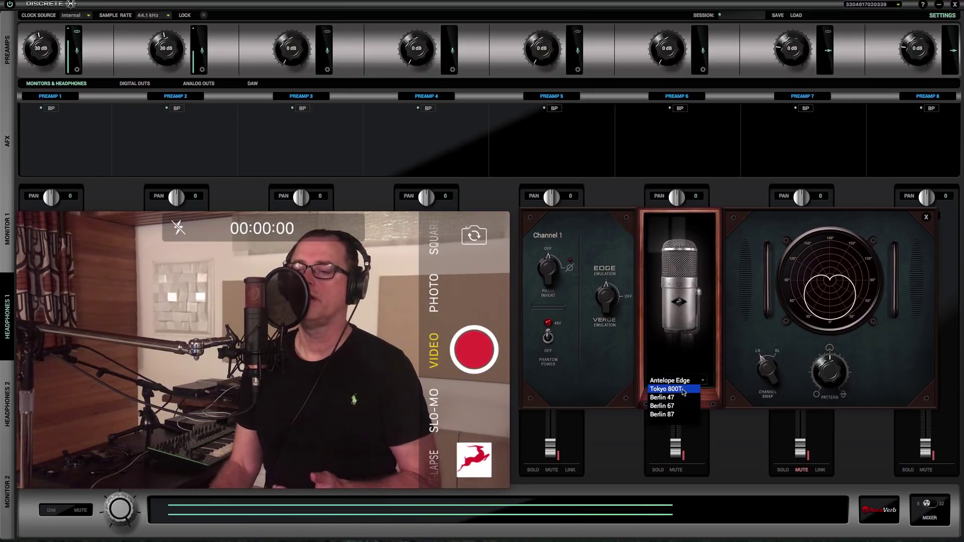
pyautogui.click(677, 405)
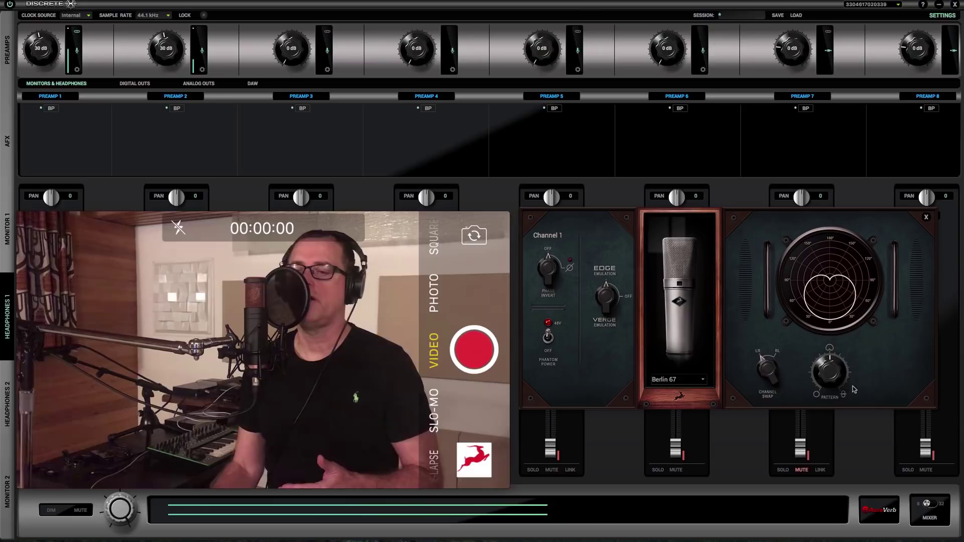
pyautogui.moveTo(854, 390)
pyautogui.mouseDown()
pyautogui.moveTo(826, 404)
pyautogui.moveTo(831, 355)
pyautogui.moveTo(830, 371)
pyautogui.mouseUp()
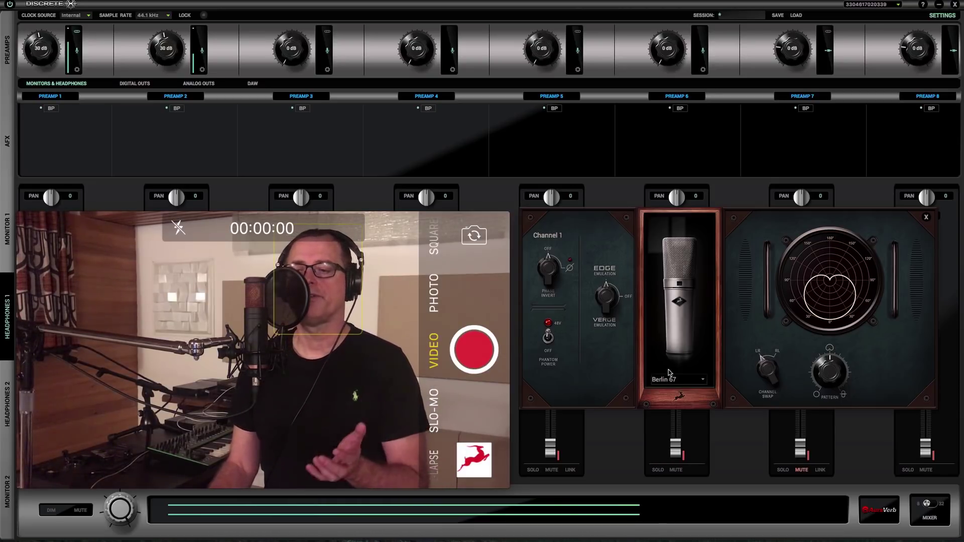
# Audition Berlin 87 on Channel 1, then return to Berlin 67
pyautogui.click(693, 380)
pyautogui.click(678, 416)
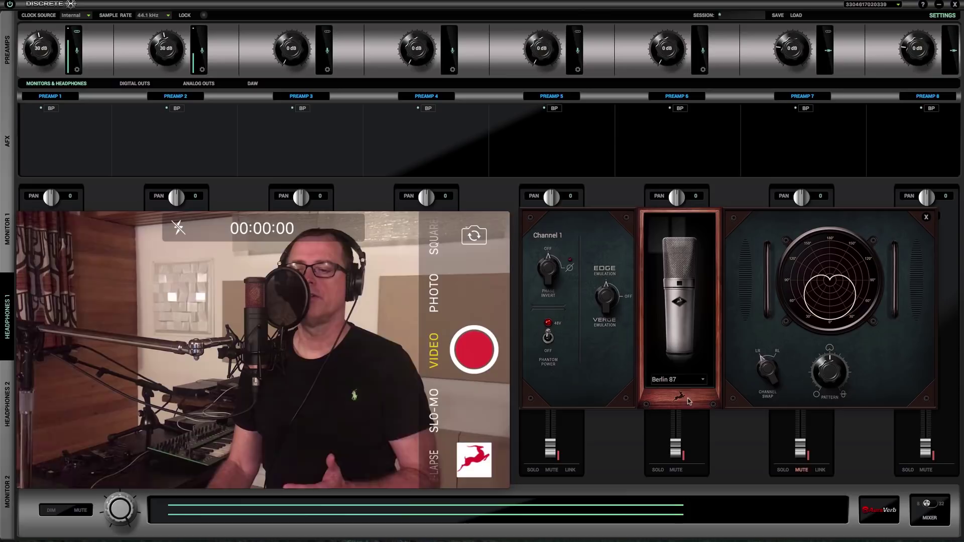
pyautogui.click(679, 381)
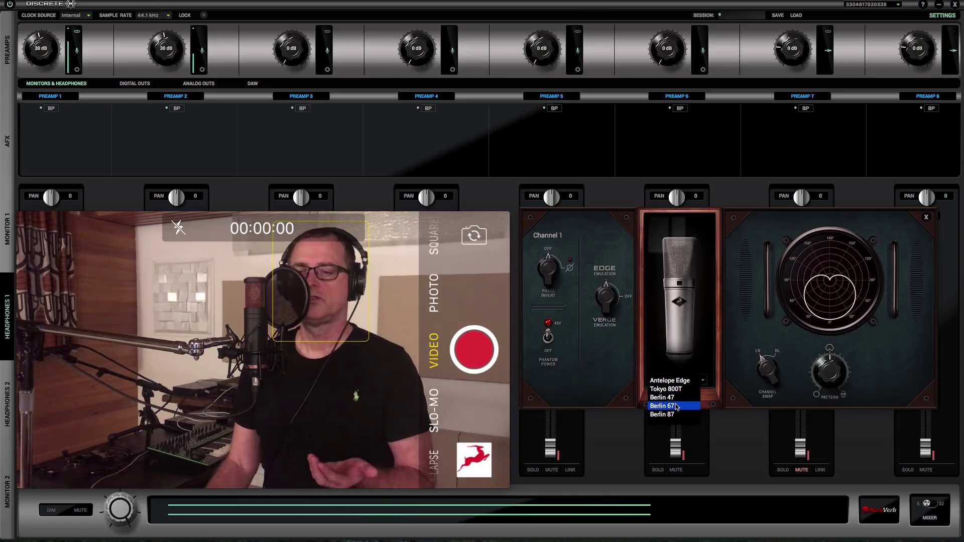
pyautogui.click(665, 406)
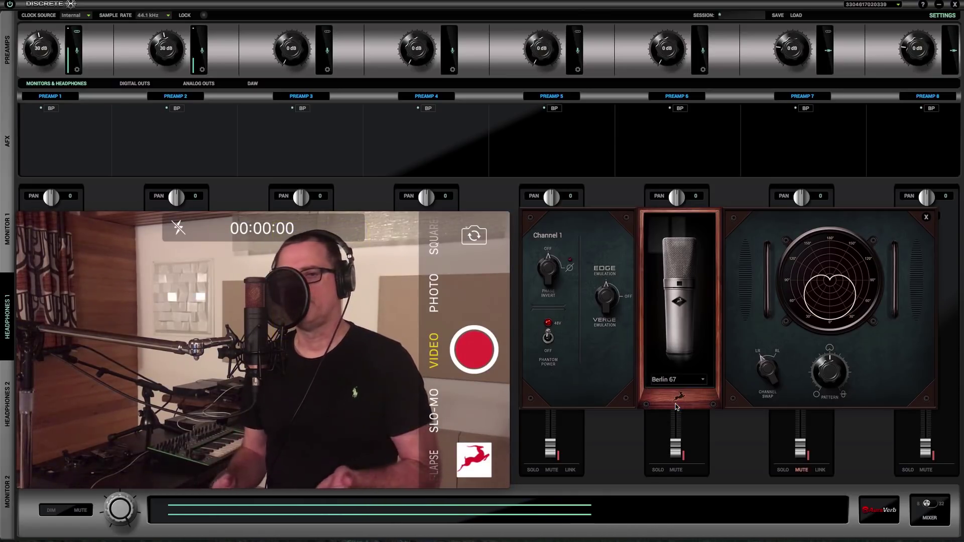
pyautogui.click(688, 380)
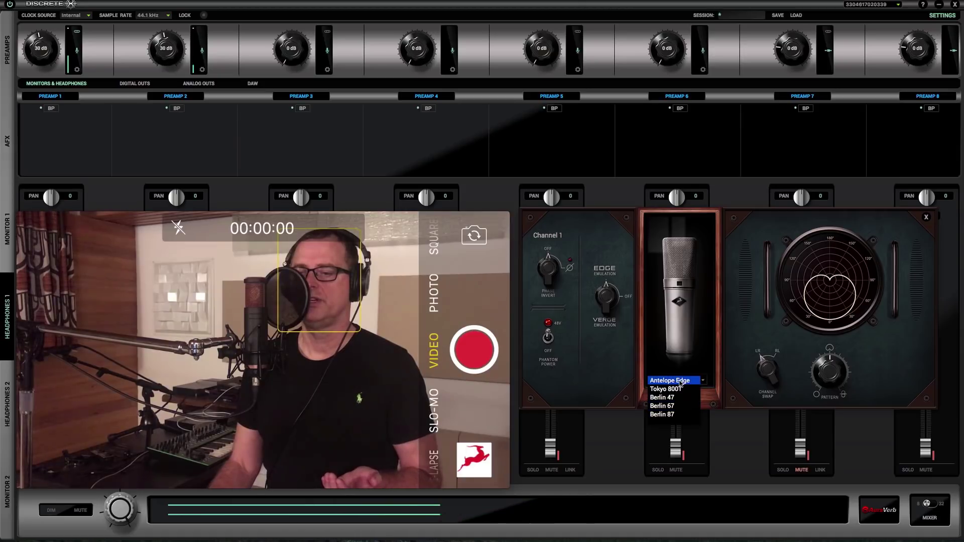
# On Antelope Edge, sweep the pattern through omni and figure-8 to cardioid, then turn emulation off
pyautogui.click(667, 387)
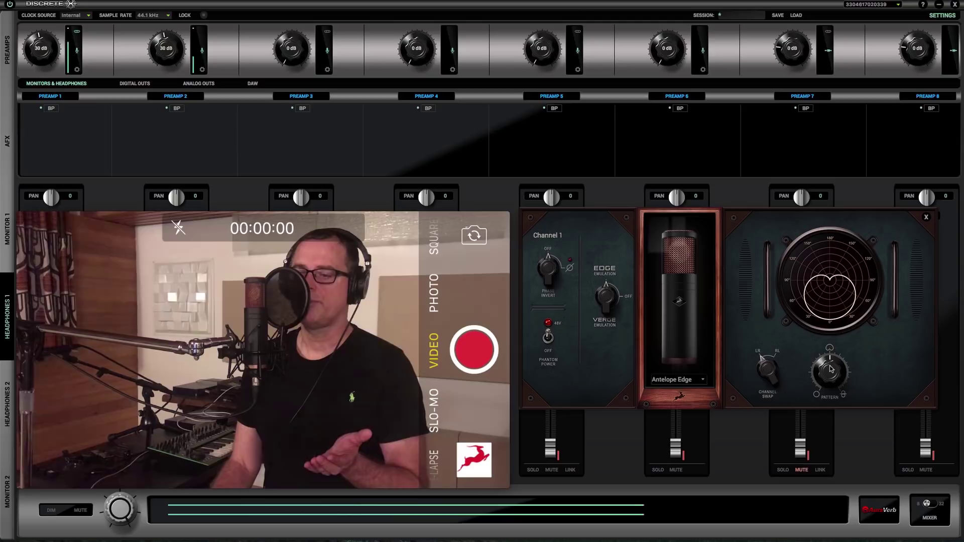
pyautogui.moveTo(830, 367); pyautogui.dragTo(831, 375)
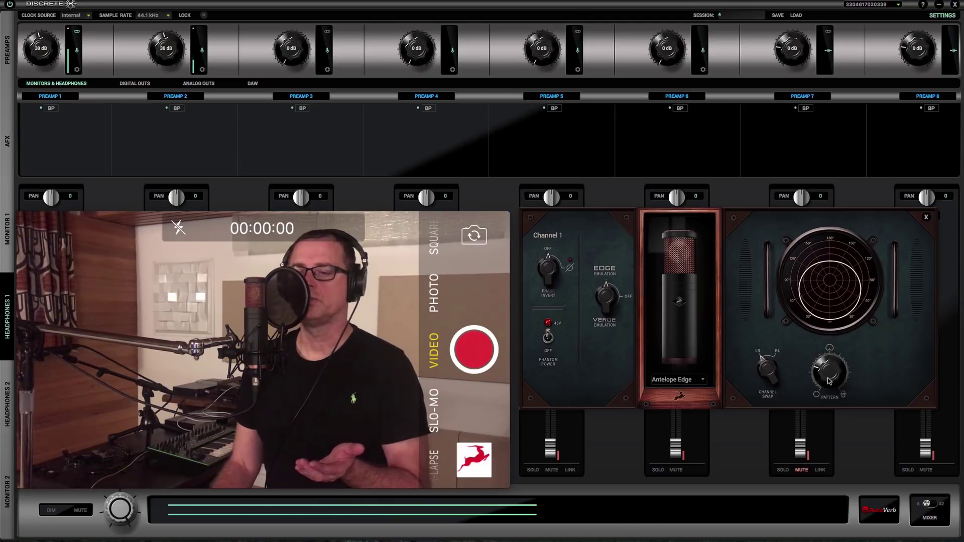
pyautogui.moveTo(829, 380)
pyautogui.mouseDown()
pyautogui.moveTo(828, 398)
pyautogui.moveTo(826, 381)
pyautogui.mouseUp()
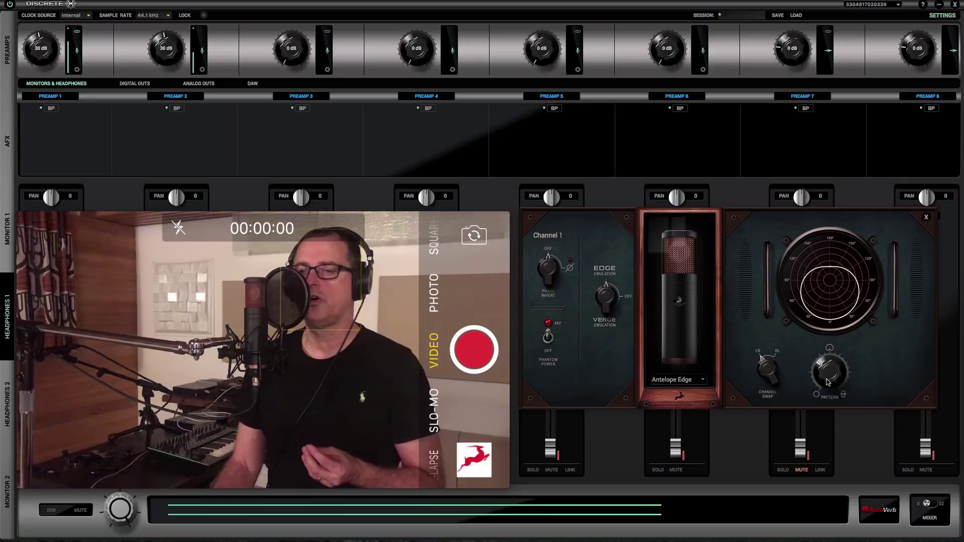
pyautogui.moveTo(837, 381); pyautogui.dragTo(834, 312)
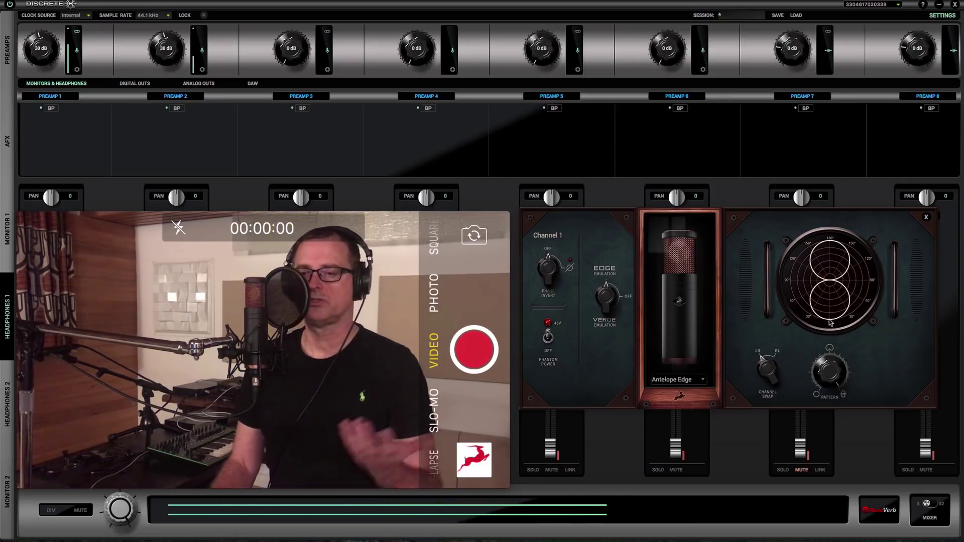
pyautogui.moveTo(833, 377); pyautogui.dragTo(834, 369)
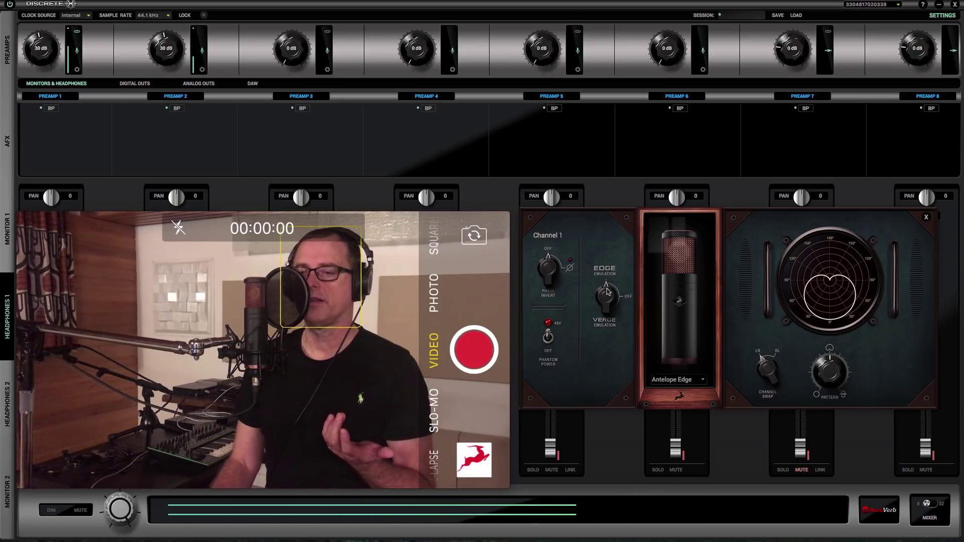
pyautogui.moveTo(610, 286); pyautogui.dragTo(612, 301)
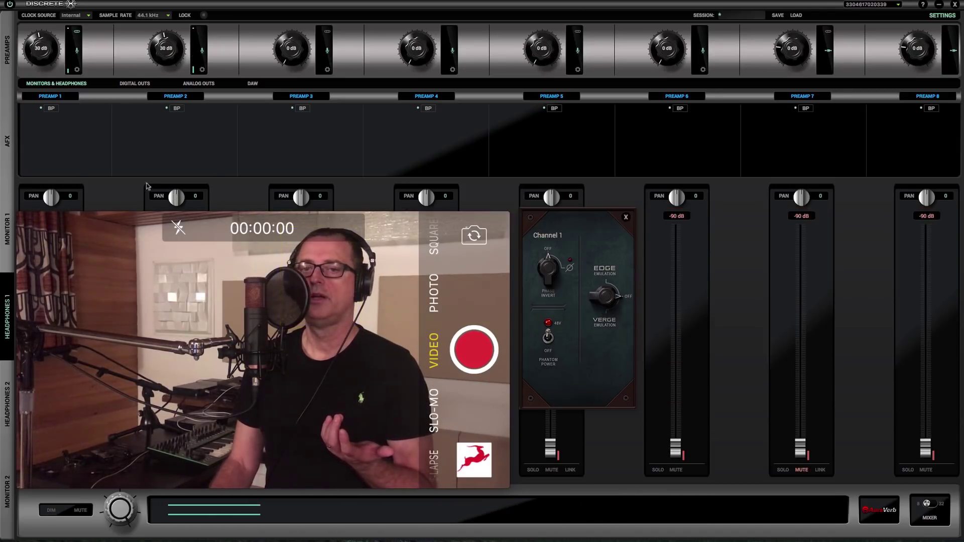
# Dismiss Channel 1's preamp settings panel with Escape
pyautogui.press('Escape')
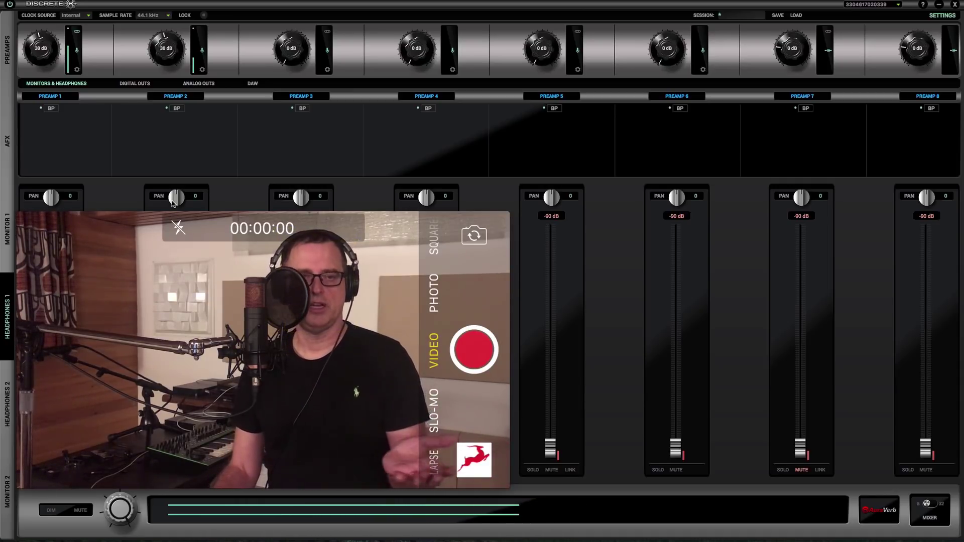
# Reopen preamp 1's settings and set its emulation to Verge
pyautogui.click(79, 70)
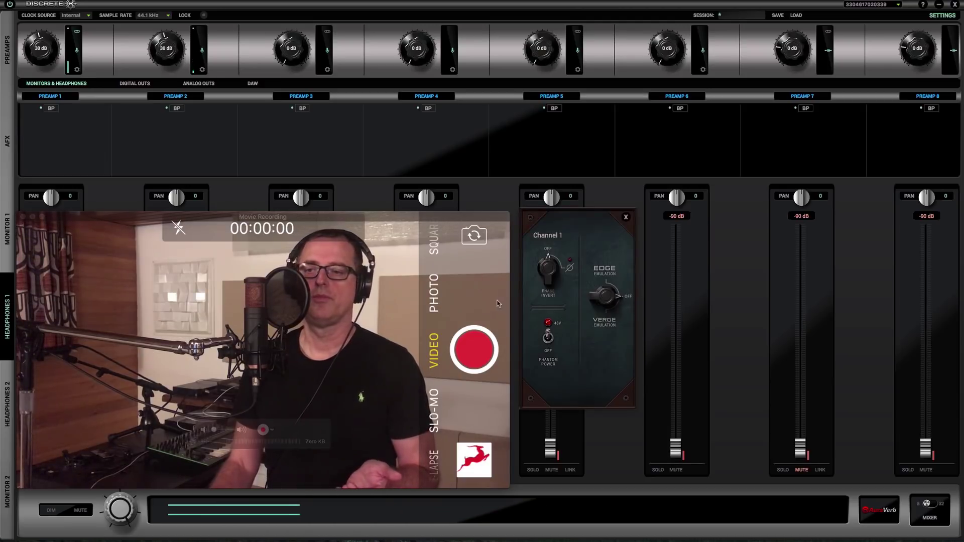
pyautogui.click(604, 289)
pyautogui.click(605, 320)
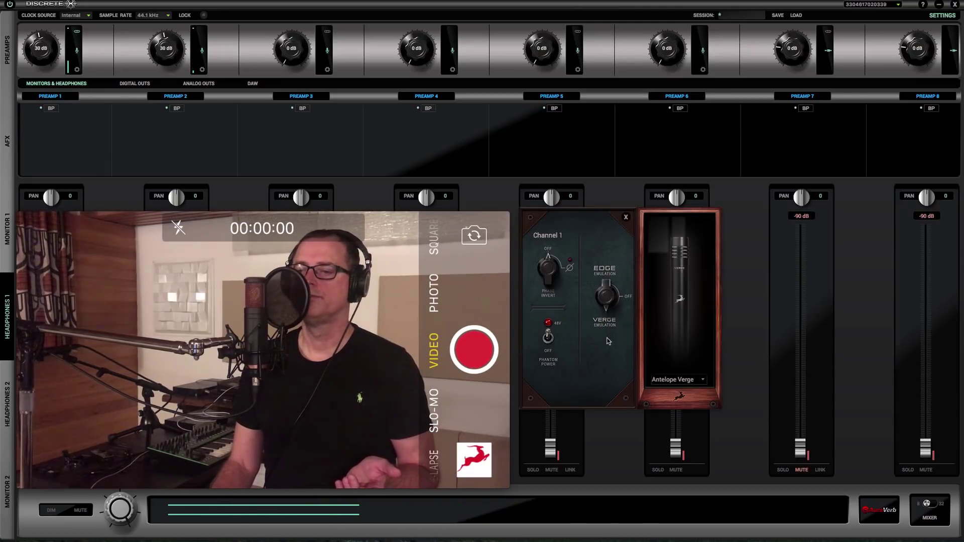
# Audition the Perth 55 and Freiburg 6 Verge models, then switch to Antelope Edge
pyautogui.click(676, 379)
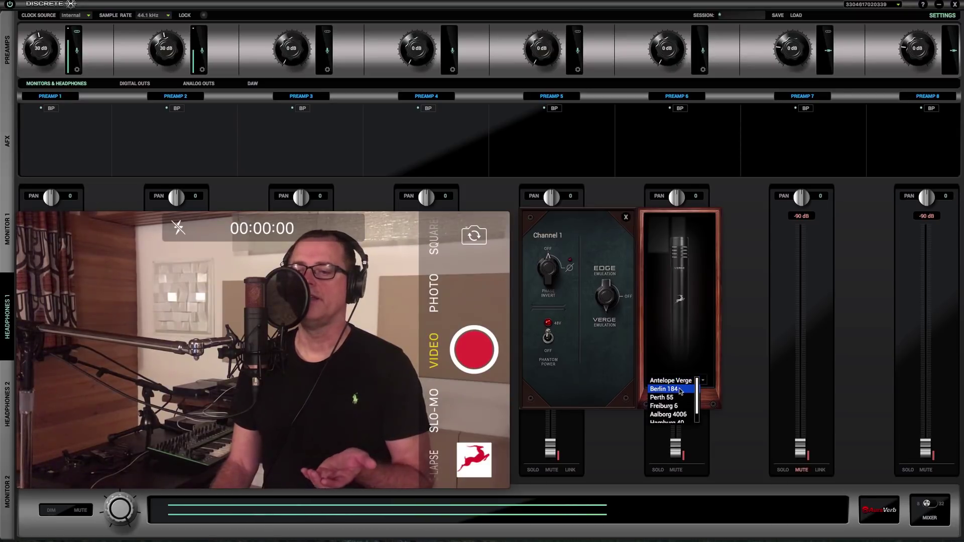
pyautogui.click(679, 388)
pyautogui.click(666, 397)
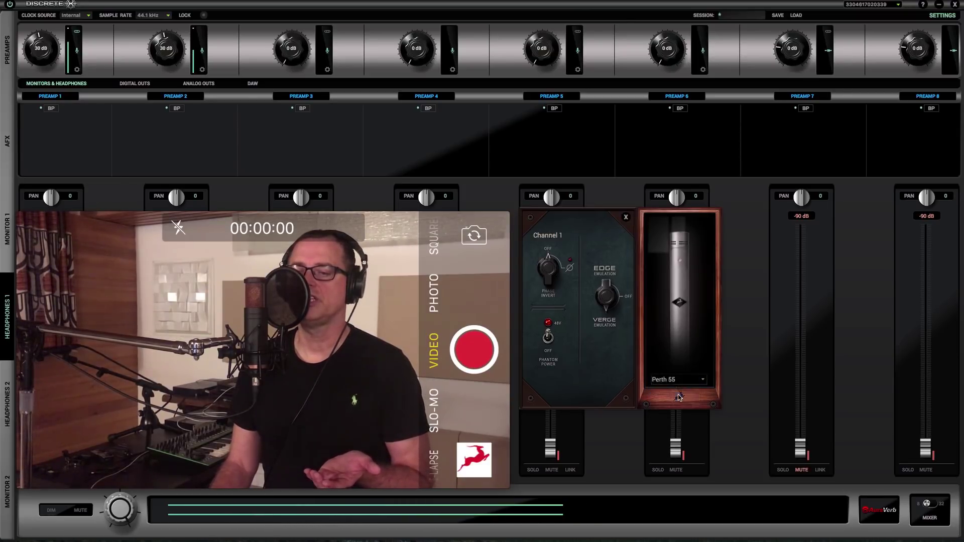
pyautogui.click(684, 385)
pyautogui.click(670, 397)
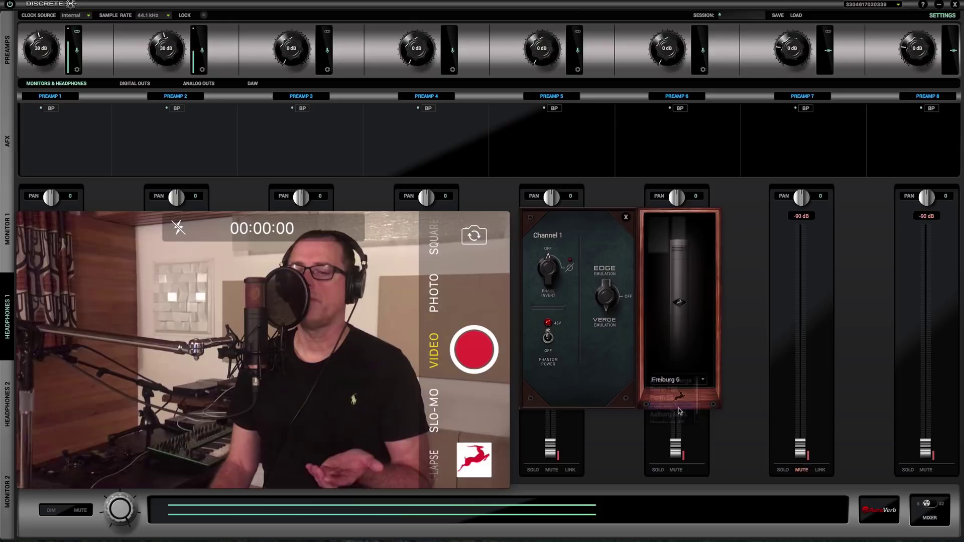
pyautogui.click(605, 291)
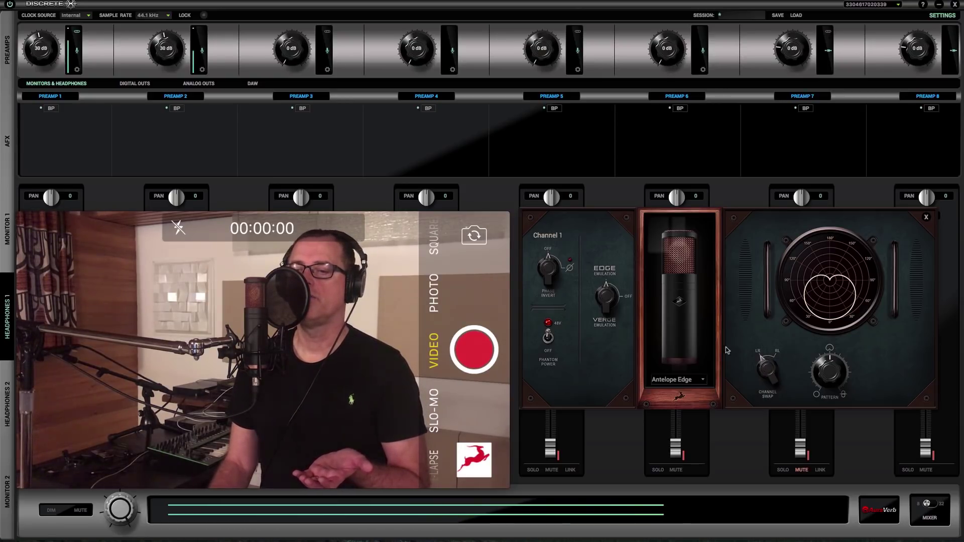
pyautogui.click(610, 296)
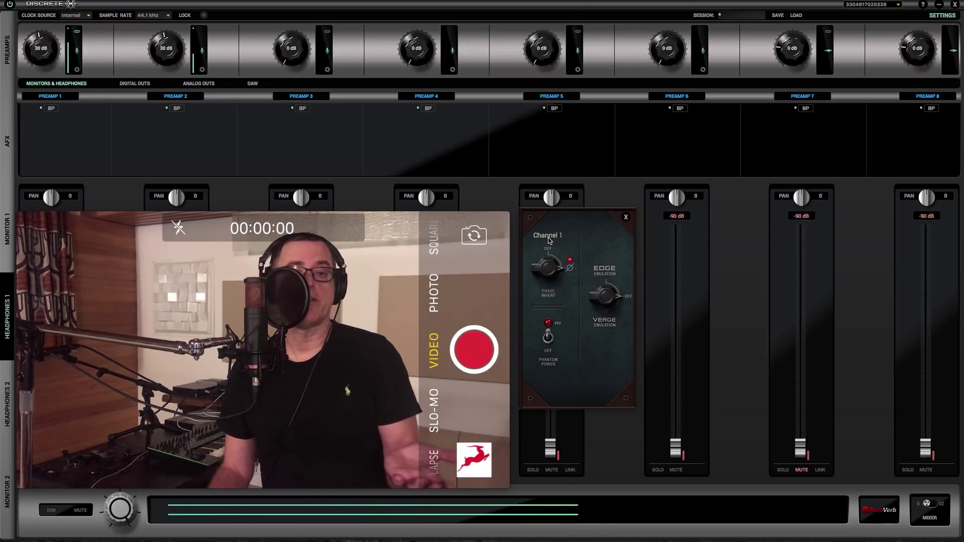
pyautogui.moveTo(548, 240); pyautogui.dragTo(549, 244)
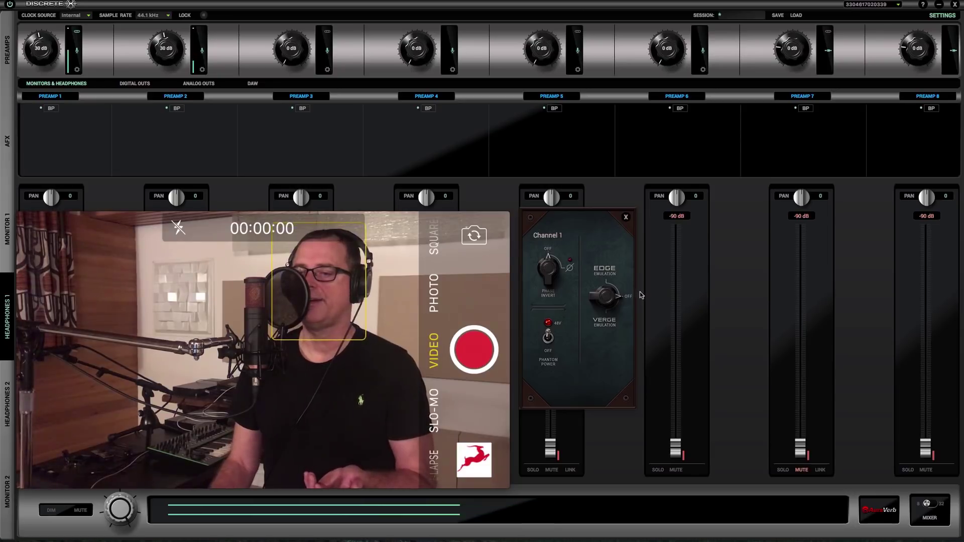
pyautogui.click(604, 295)
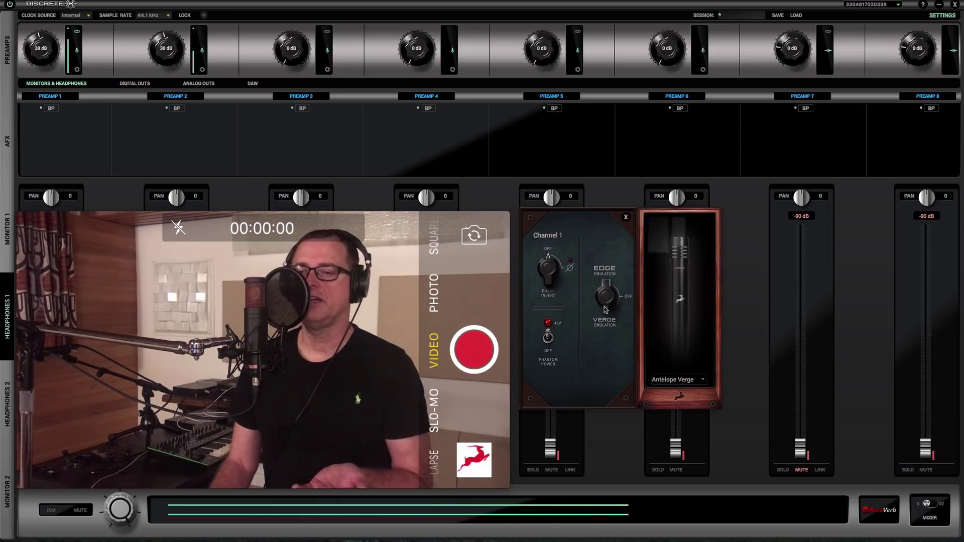